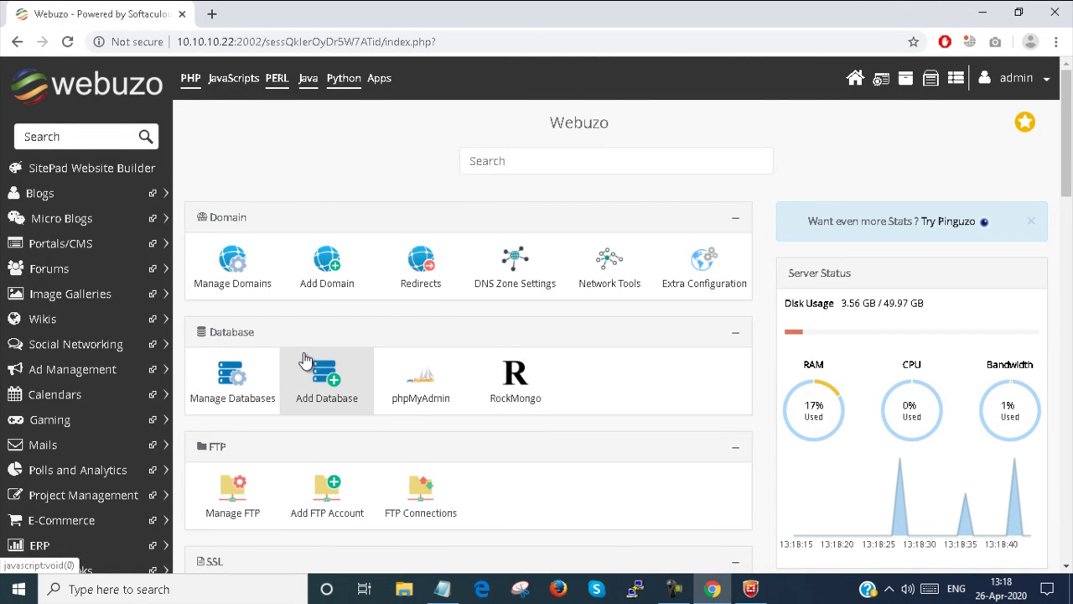
# Step: Delete the unused 'test' database from the database list
pyautogui.click(315, 391)
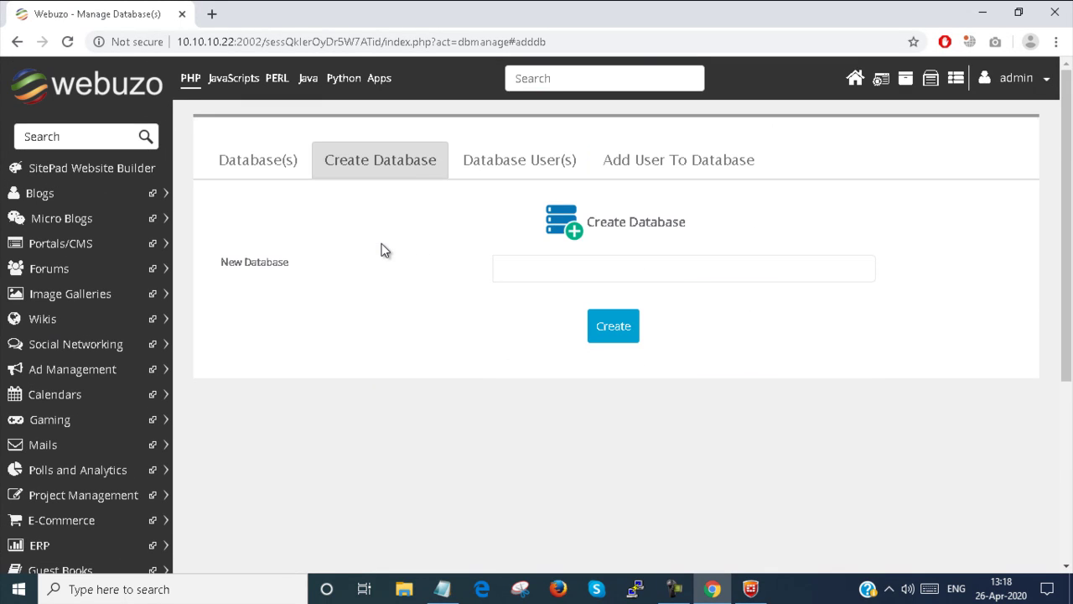
pyautogui.click(255, 163)
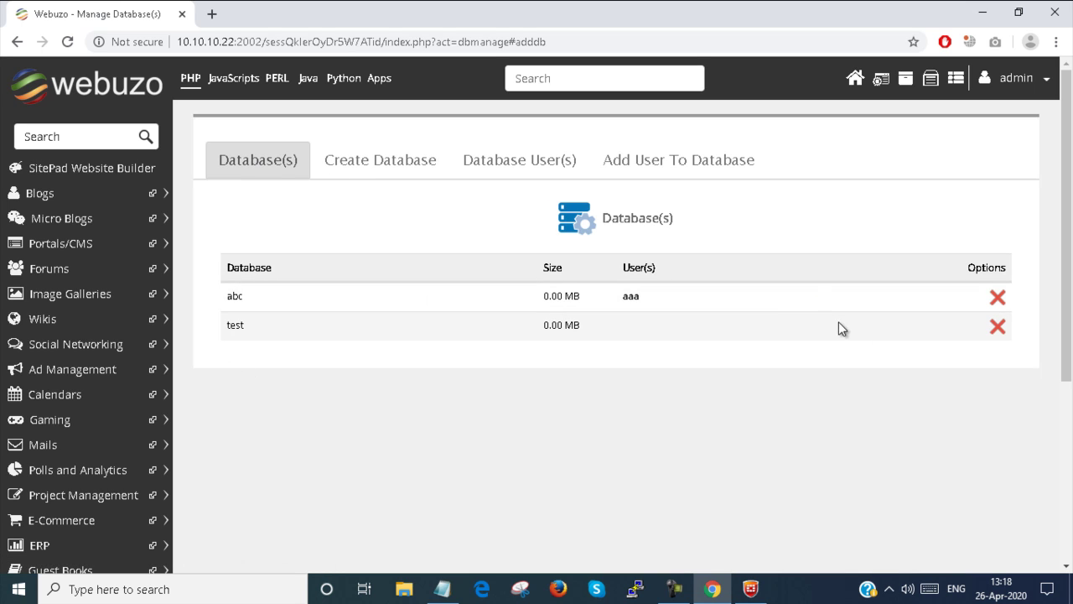
pyautogui.click(997, 327)
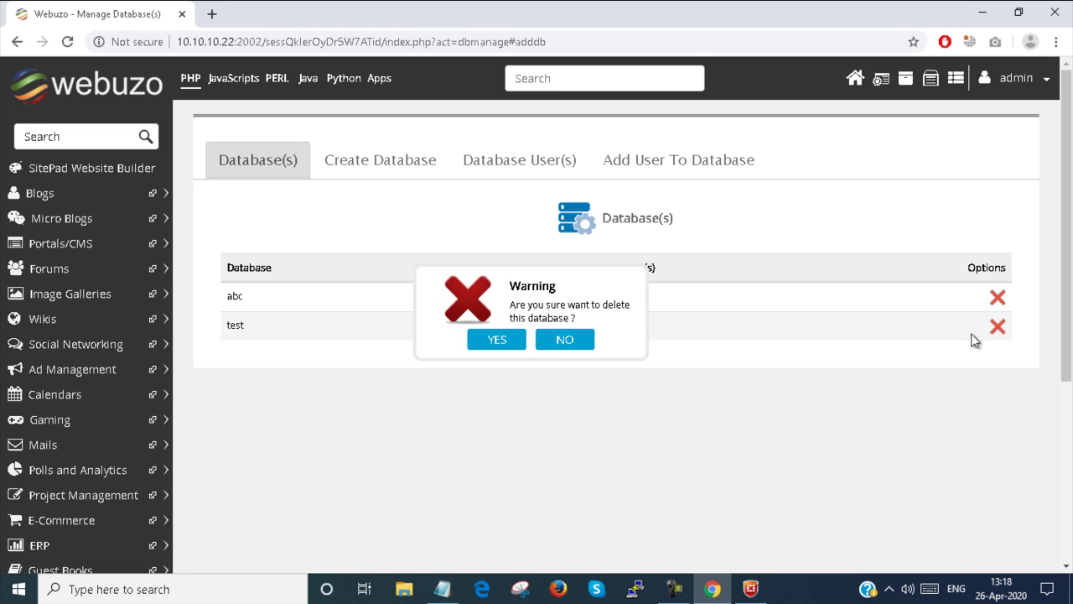
pyautogui.click(513, 341)
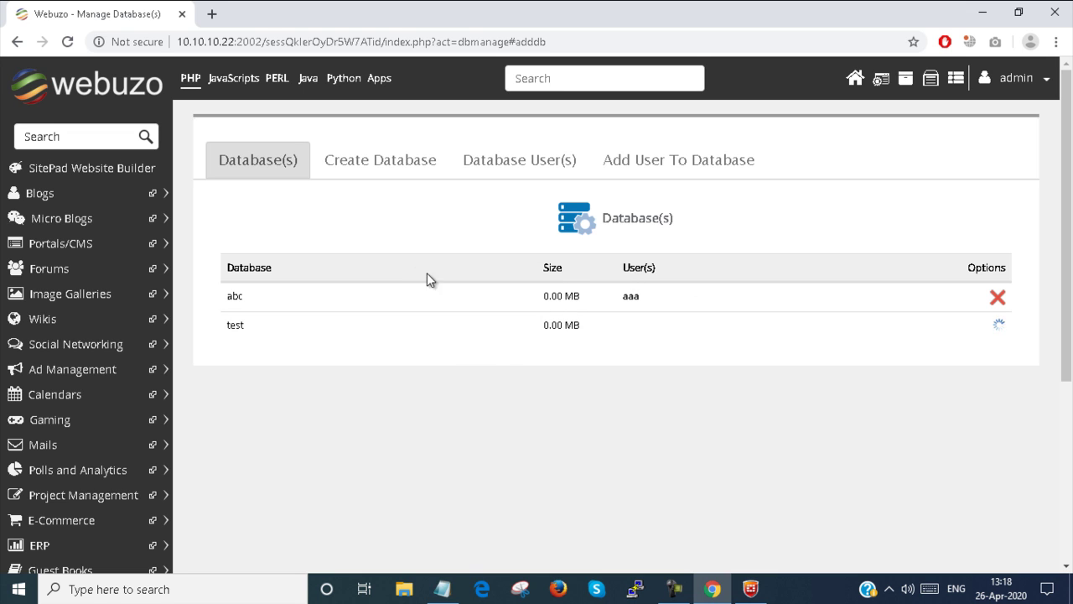
# Step: Create a new database named Smartlab
pyautogui.click(353, 162)
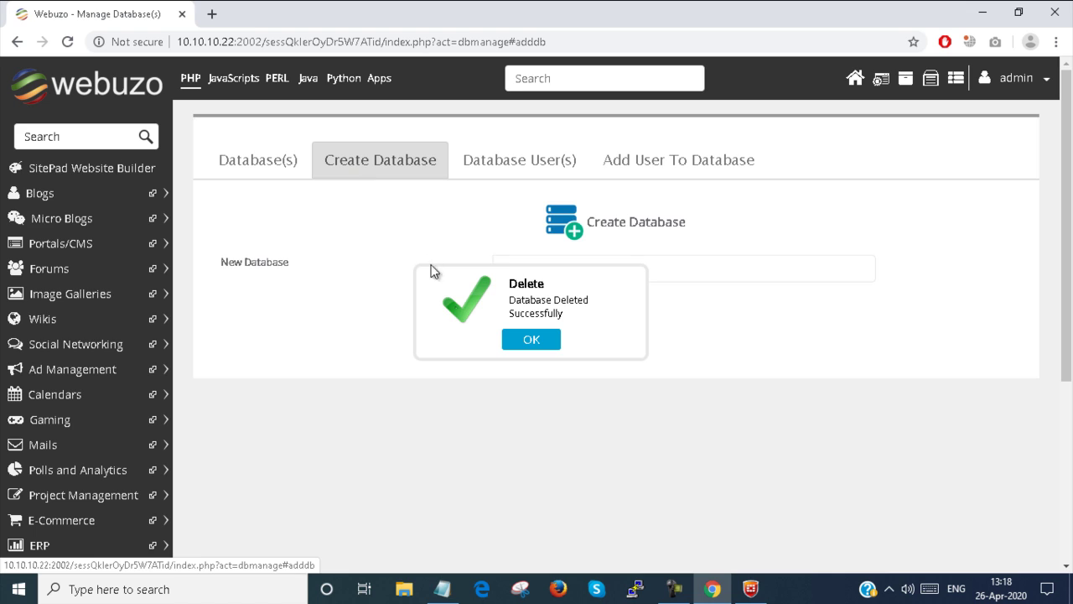
pyautogui.click(531, 340)
pyautogui.click(531, 264)
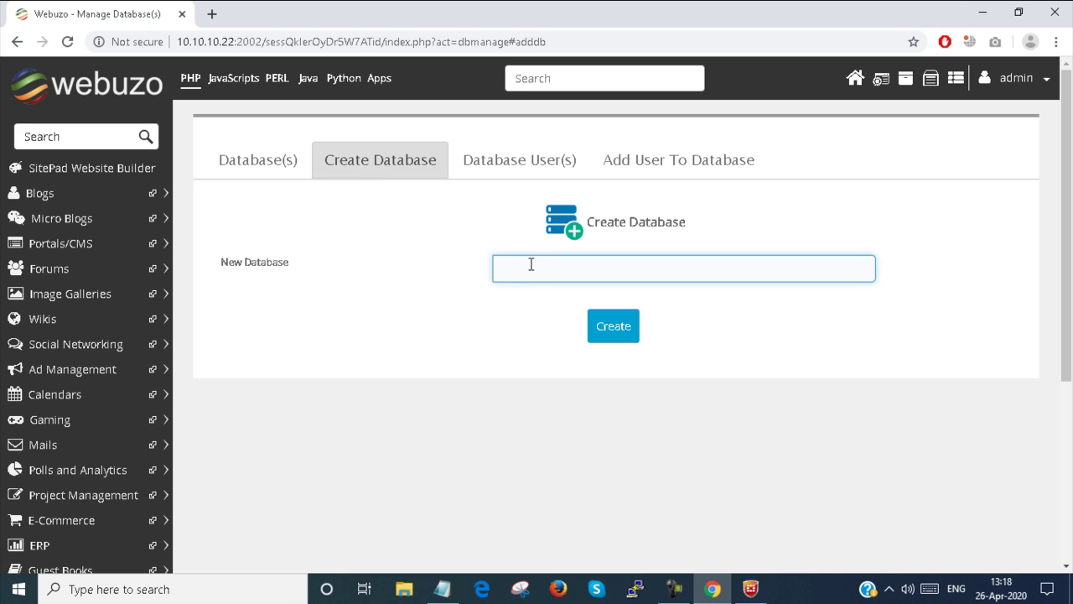
pyautogui.write('Smartlab')
pyautogui.click(616, 322)
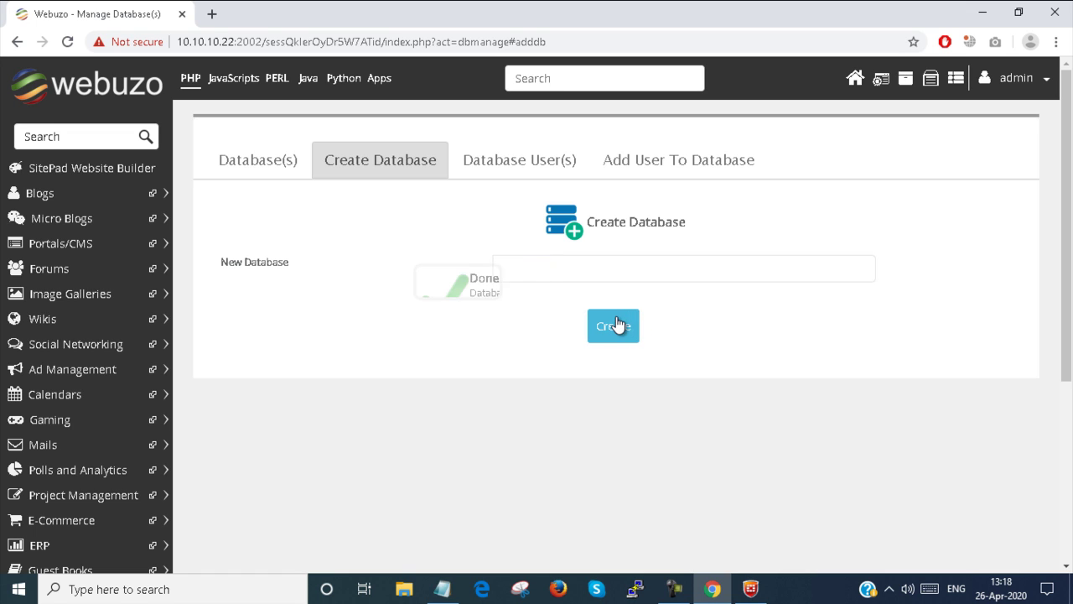
# Step: Review the existing database users, then bring up the Add User To Database form
pyautogui.click(552, 343)
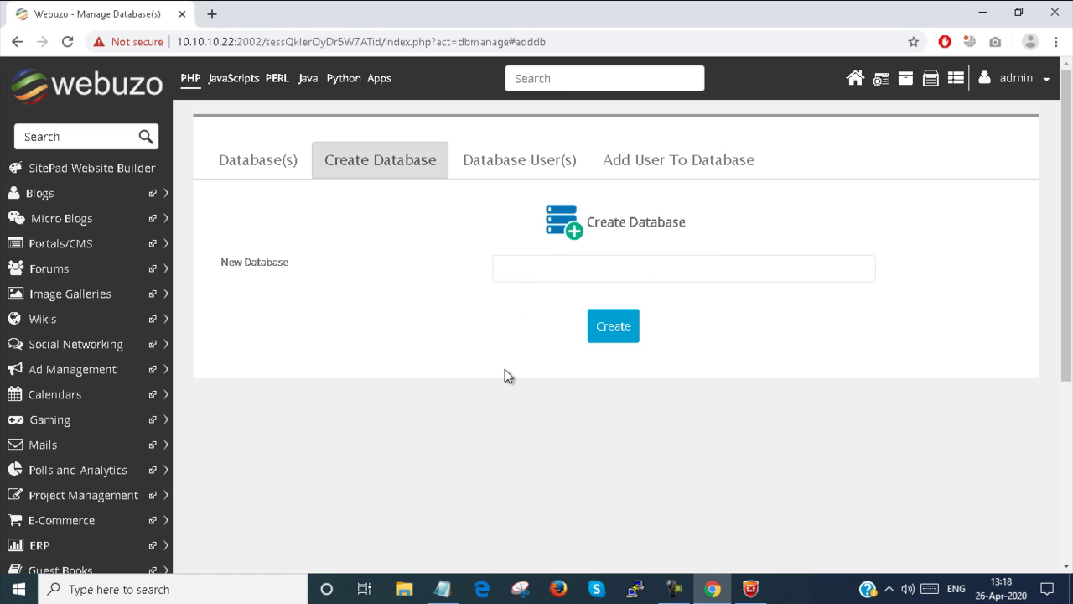
pyautogui.click(501, 173)
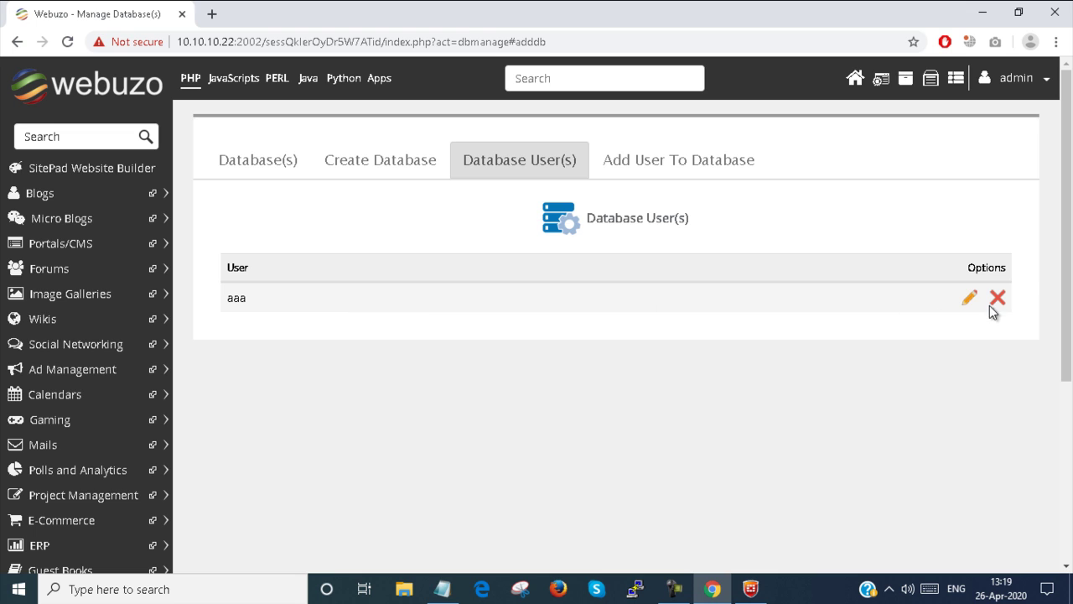
pyautogui.click(657, 161)
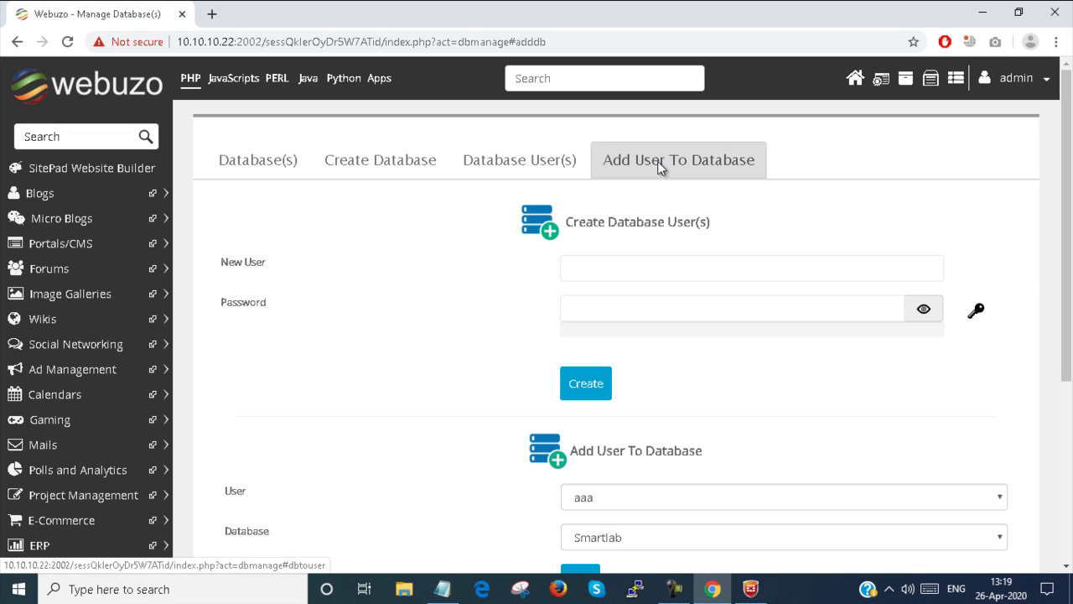
# Step: Create the database user itadmin with a password
pyautogui.click(594, 266)
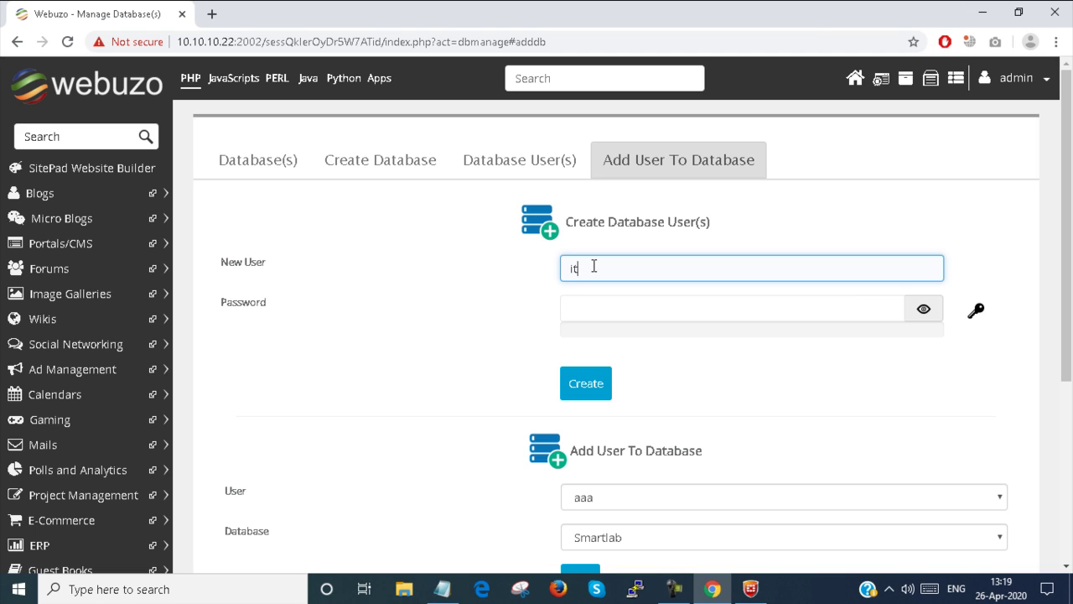
pyautogui.write('admin')
pyautogui.click(689, 306)
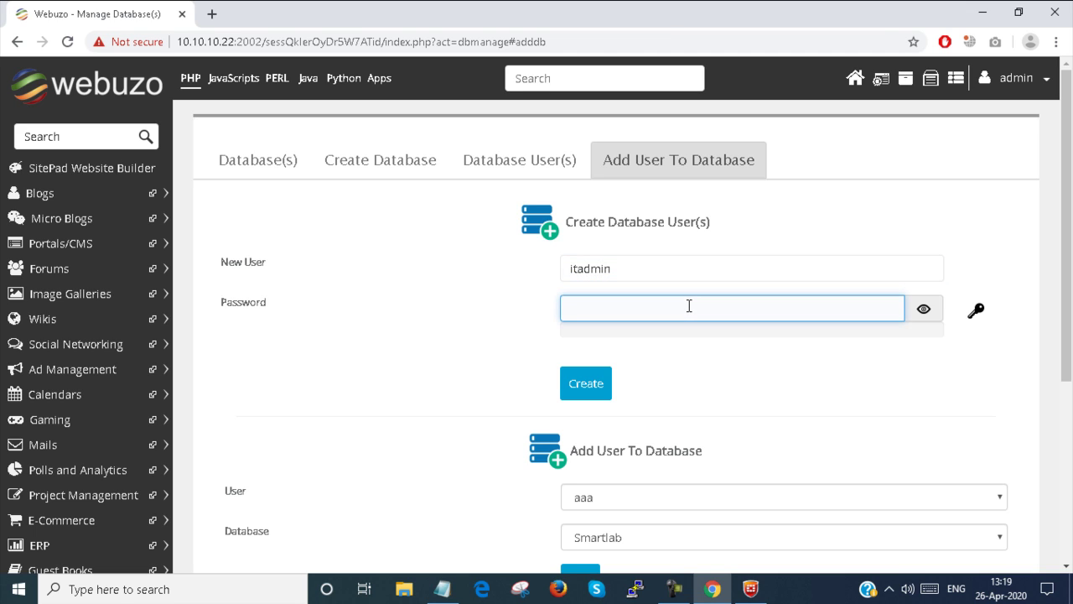
pyautogui.write('••••••••')
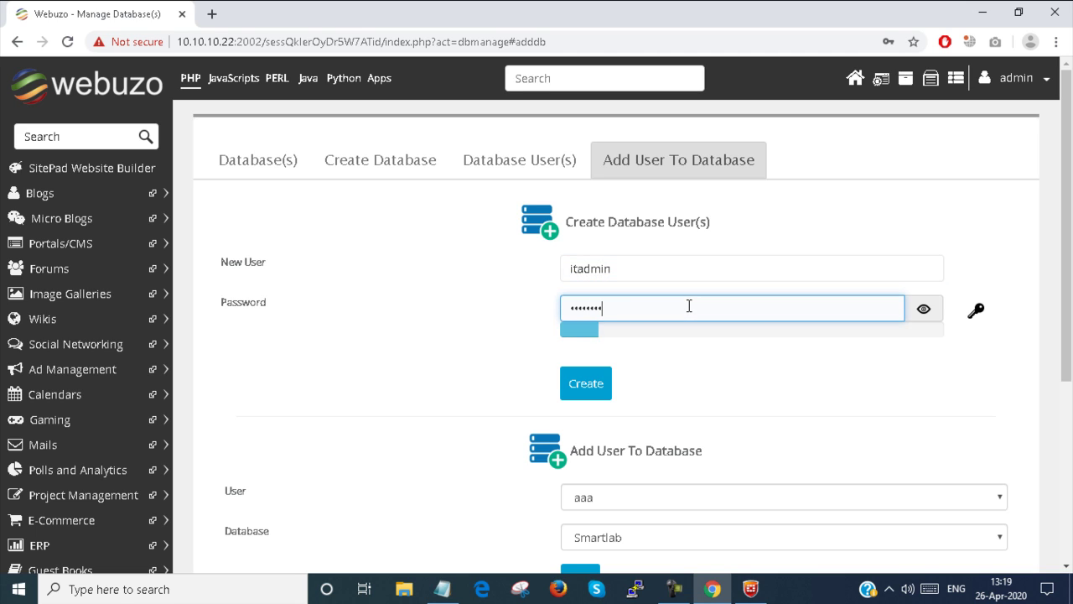
pyautogui.scroll(-1, 693, 350)
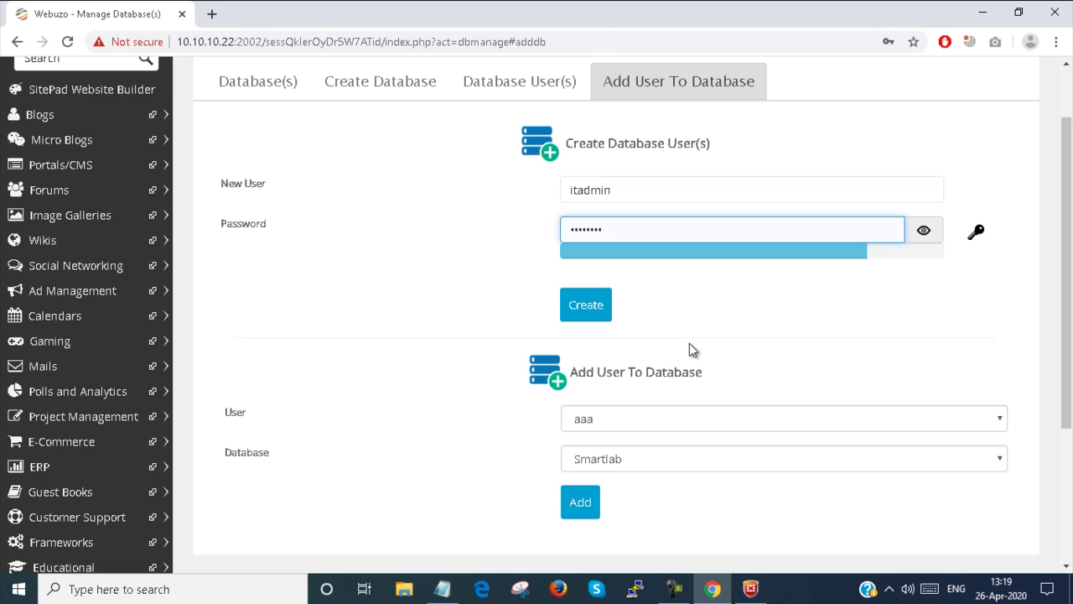
pyautogui.click(580, 306)
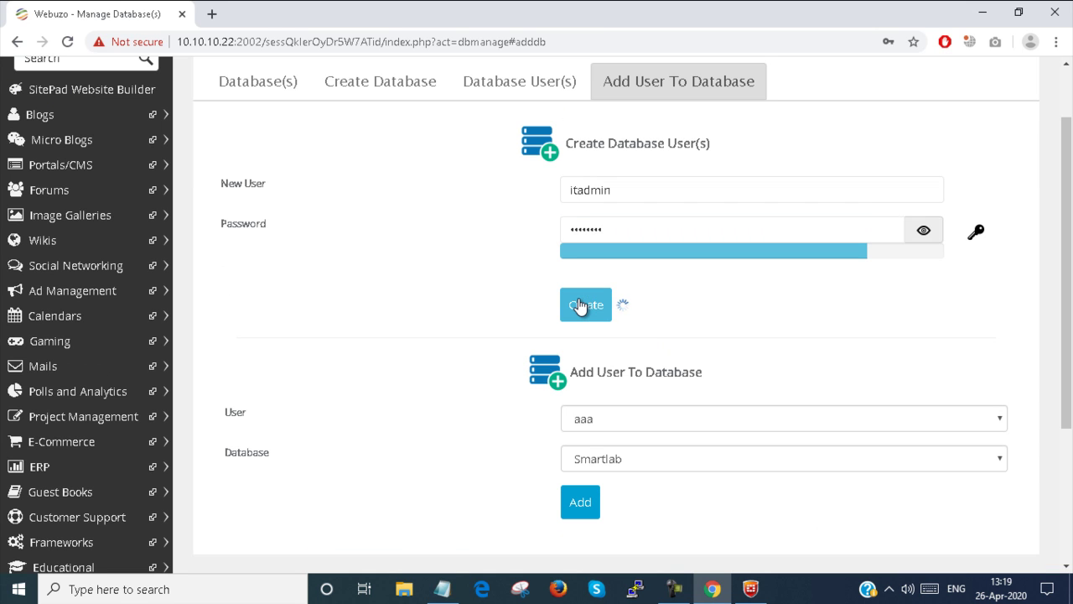
# Step: Add user itadmin to the Smartlab database
pyautogui.click(532, 346)
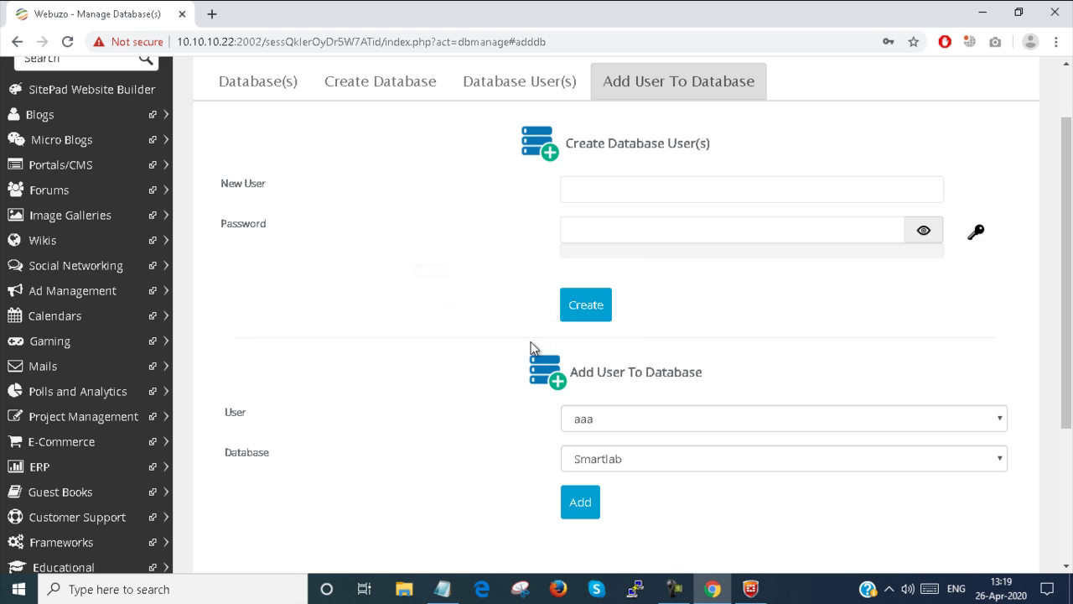
pyautogui.scroll(-2, 733, 362)
pyautogui.click(689, 269)
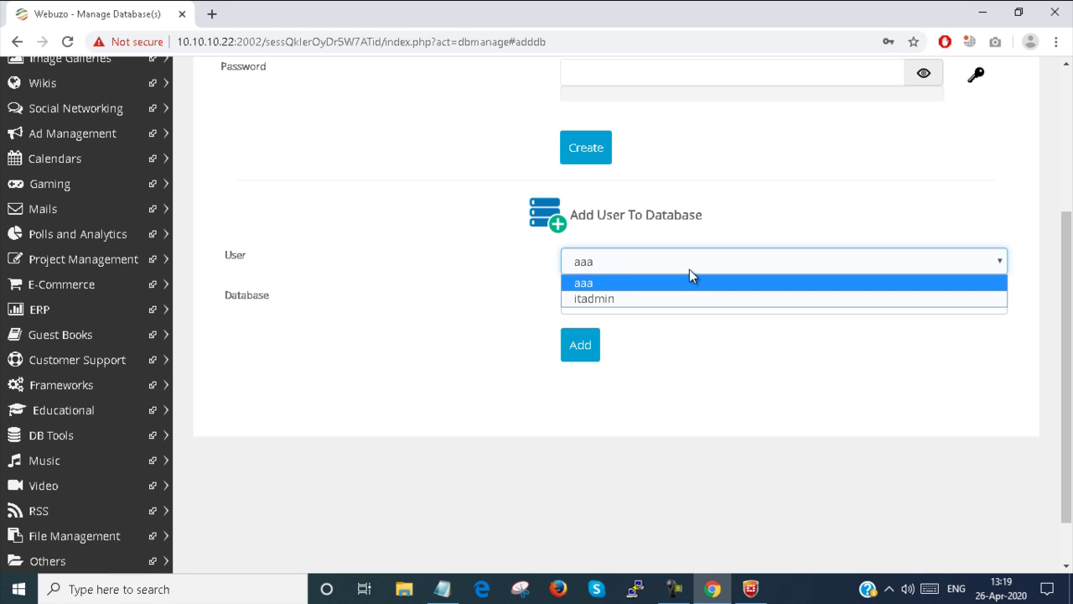
pyautogui.click(624, 299)
pyautogui.click(663, 304)
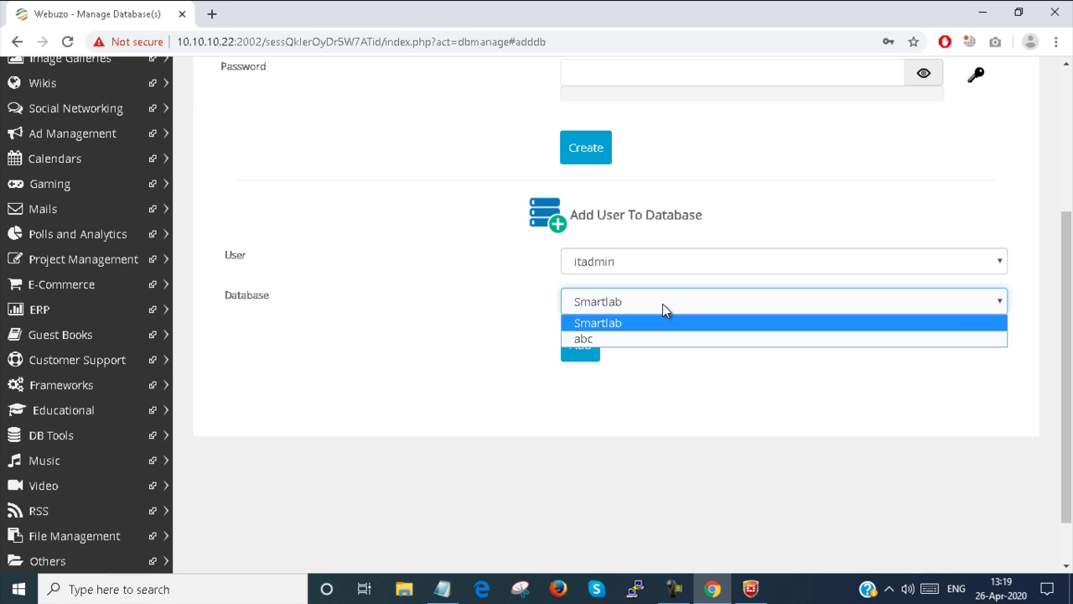
pyautogui.click(603, 323)
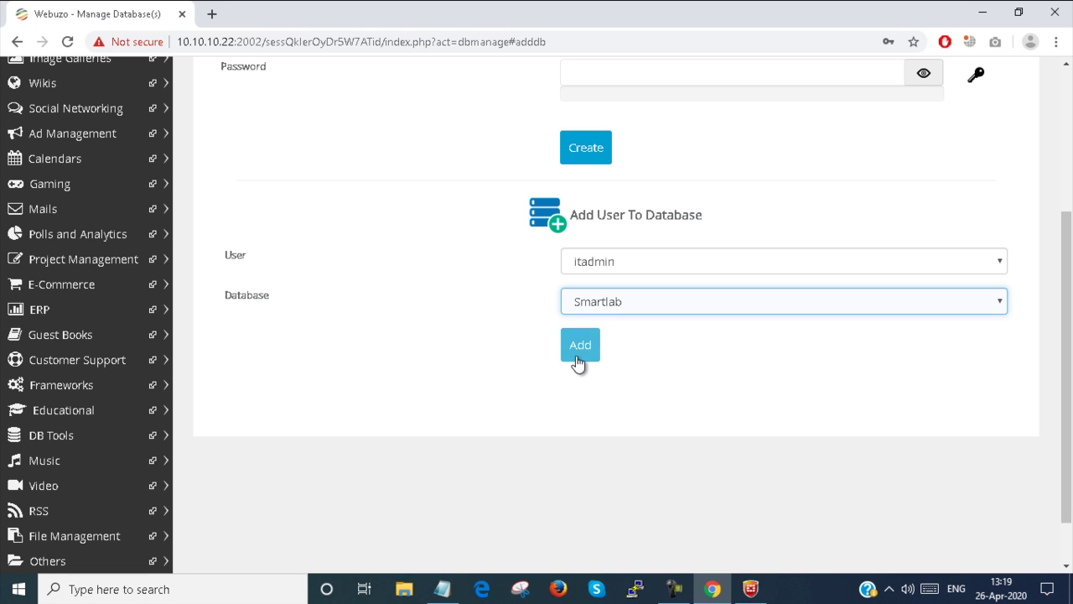
pyautogui.click(580, 354)
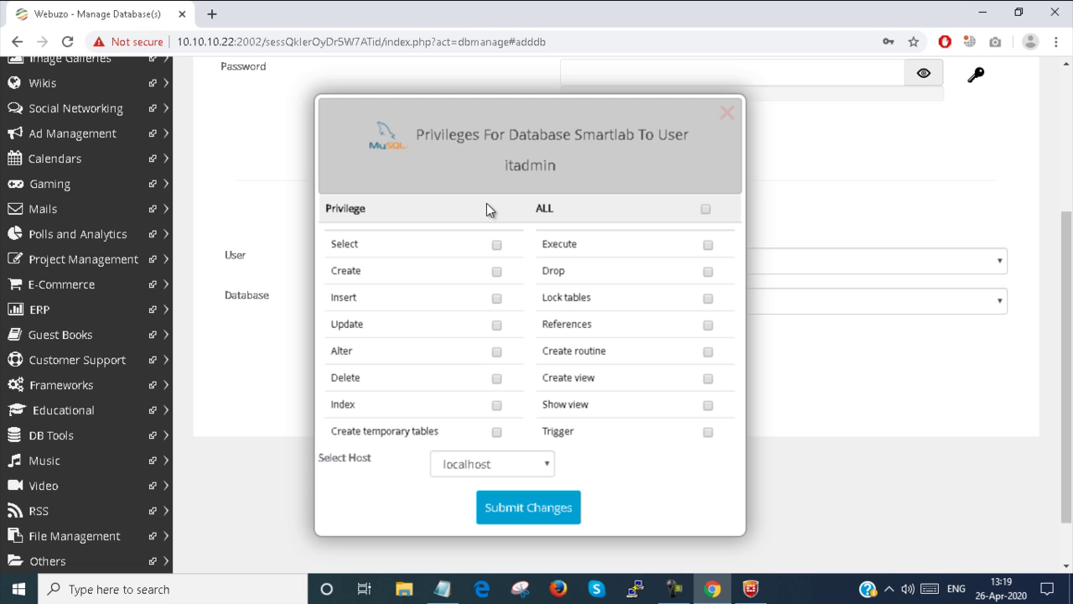
# Step: Grant itadmin the Create, Drop, Delete and Index privileges on Smartlab and save
pyautogui.scroll(-1, 466, 375)
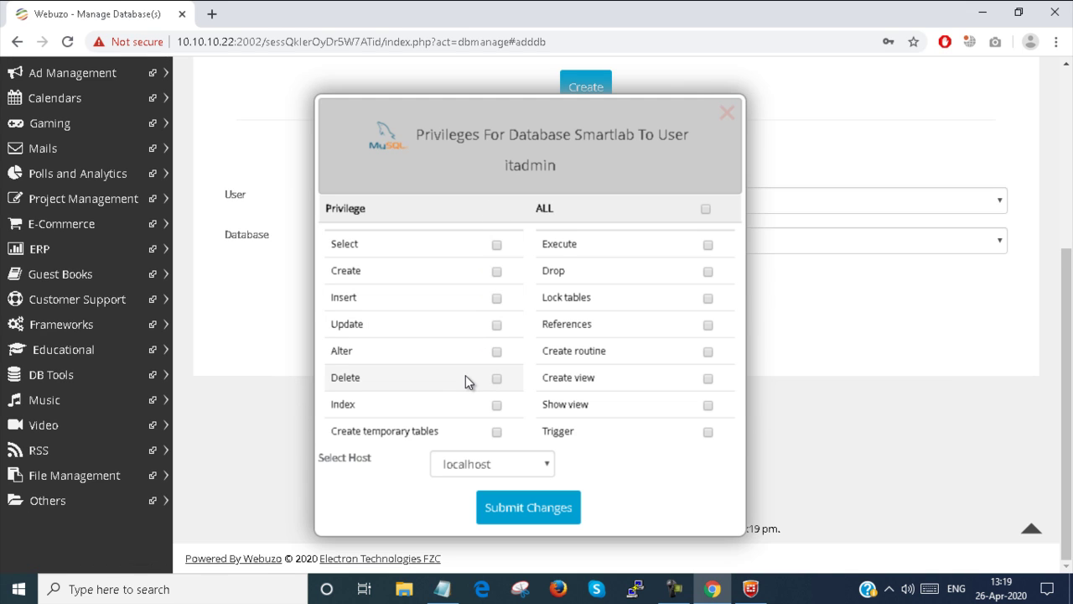
pyautogui.scroll(2, 466, 375)
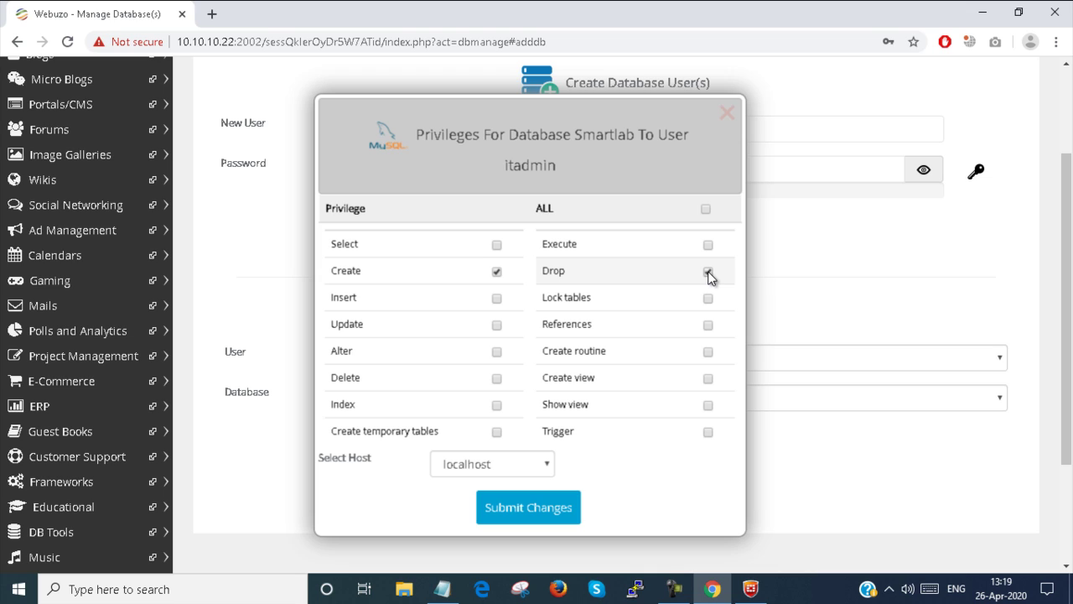
pyautogui.click(497, 379)
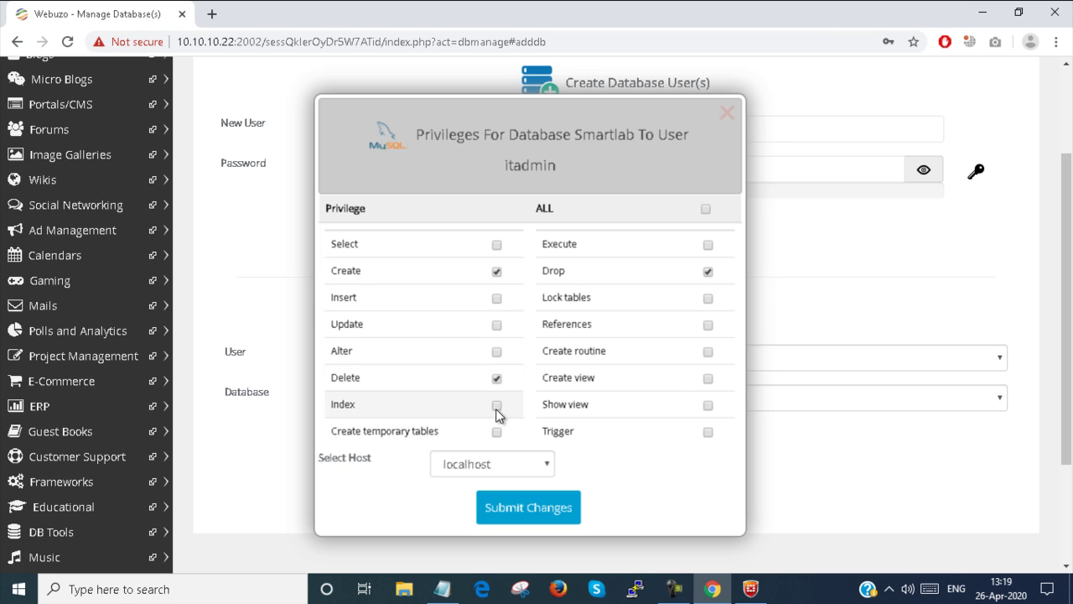
pyautogui.click(496, 404)
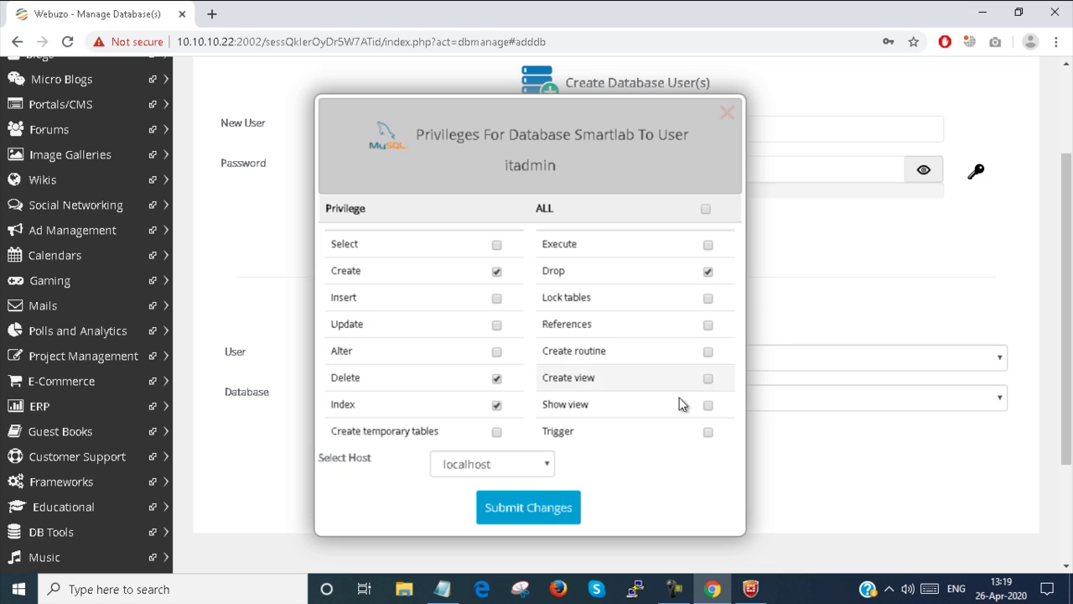
pyautogui.click(547, 513)
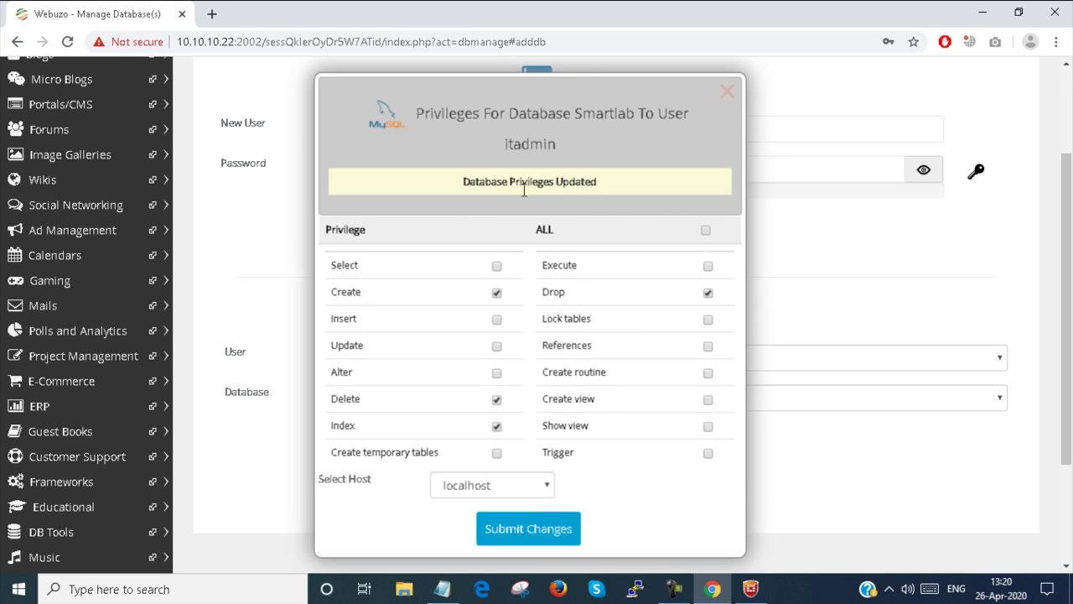
# Step: Close the privileges window and confirm Smartlab is listed with user itadmin
pyautogui.click(730, 91)
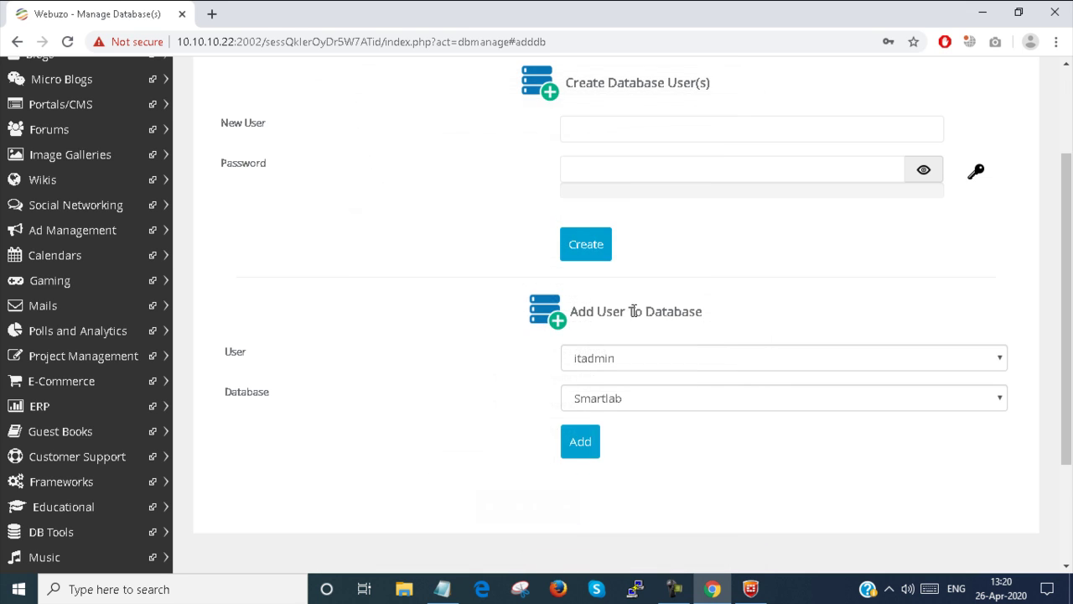
pyautogui.scroll(-2, 668, 424)
pyautogui.scroll(5, 668, 424)
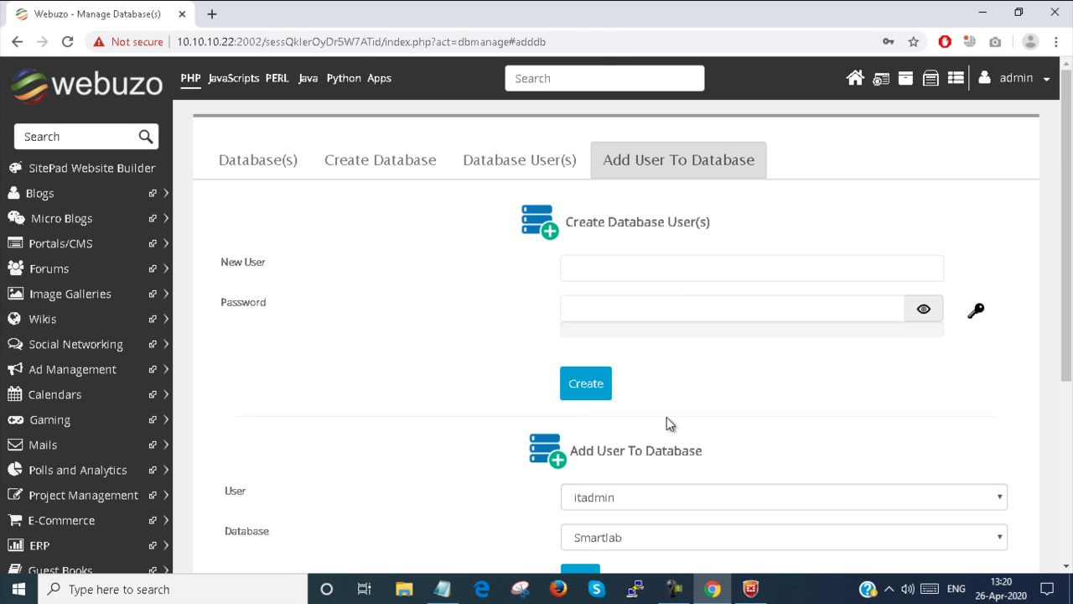
pyautogui.click(549, 157)
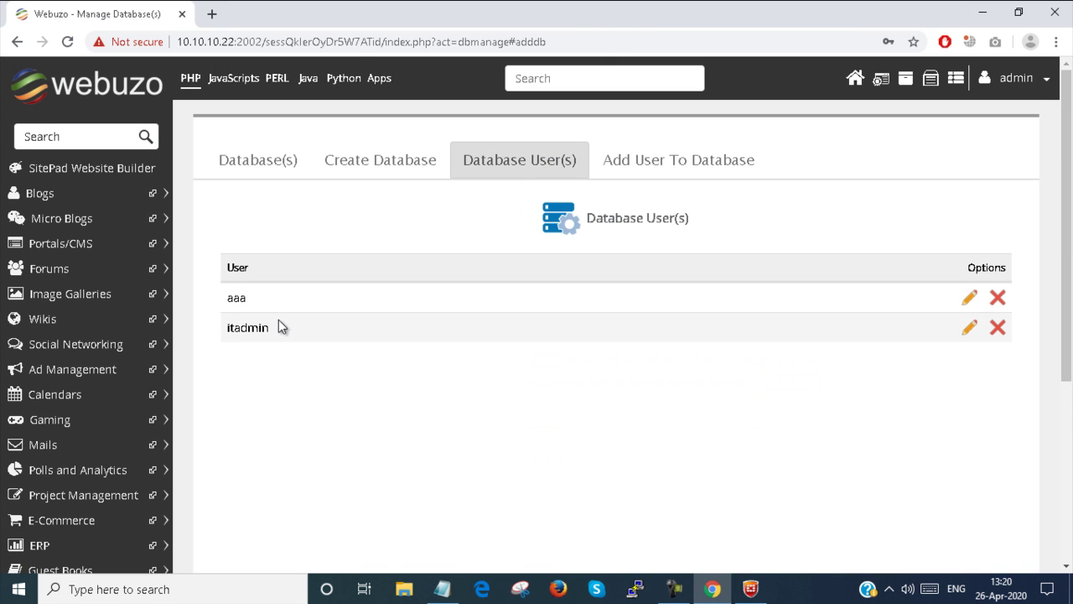
pyautogui.click(372, 160)
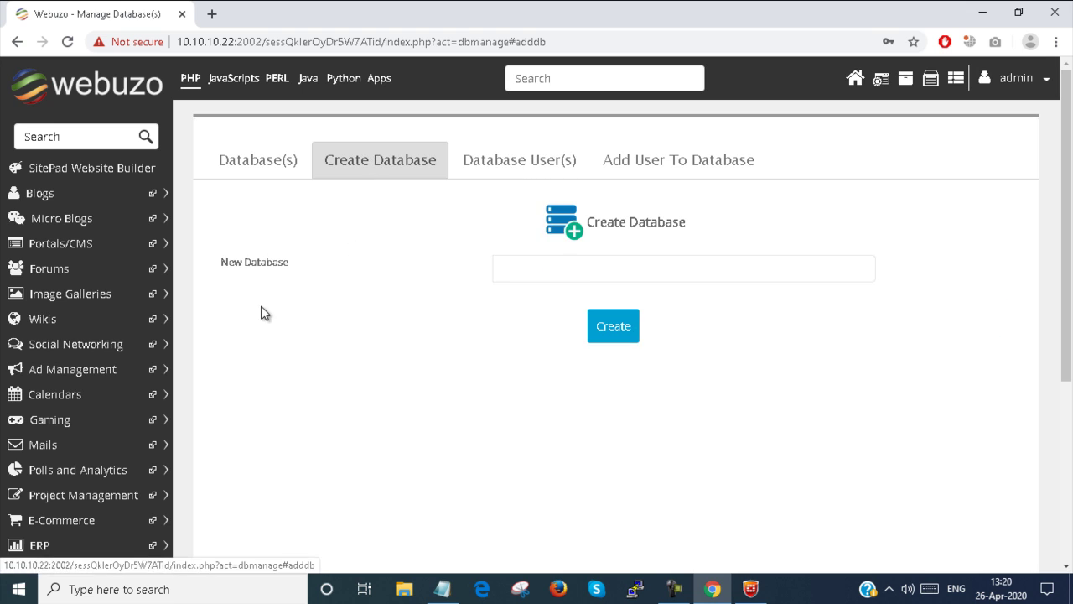
pyautogui.click(293, 164)
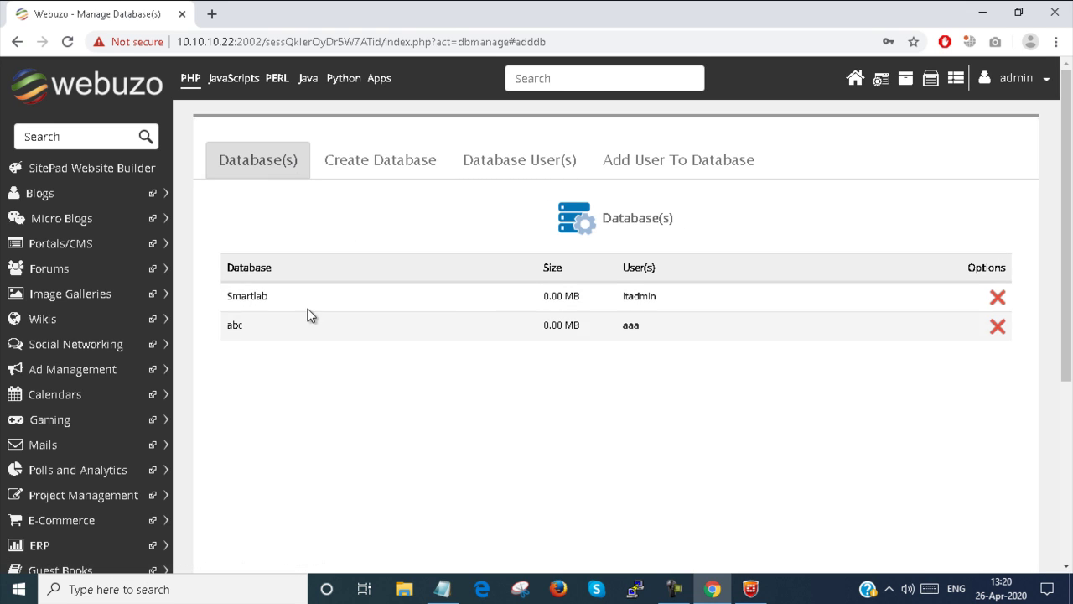
# Step: Go back to the home dashboard, revisit the database page, and return home
pyautogui.click(856, 78)
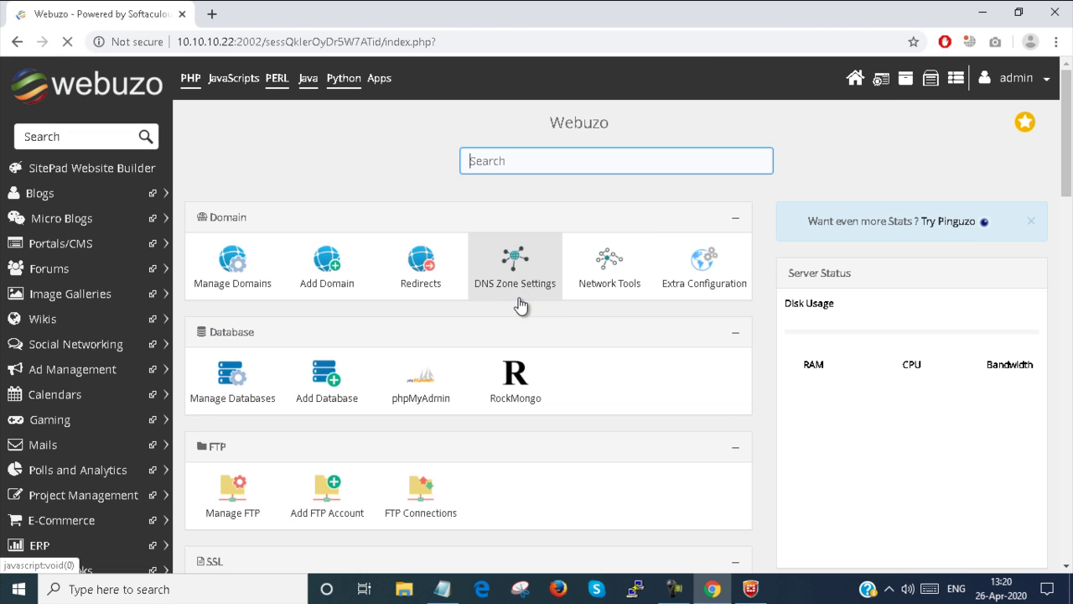
pyautogui.click(227, 375)
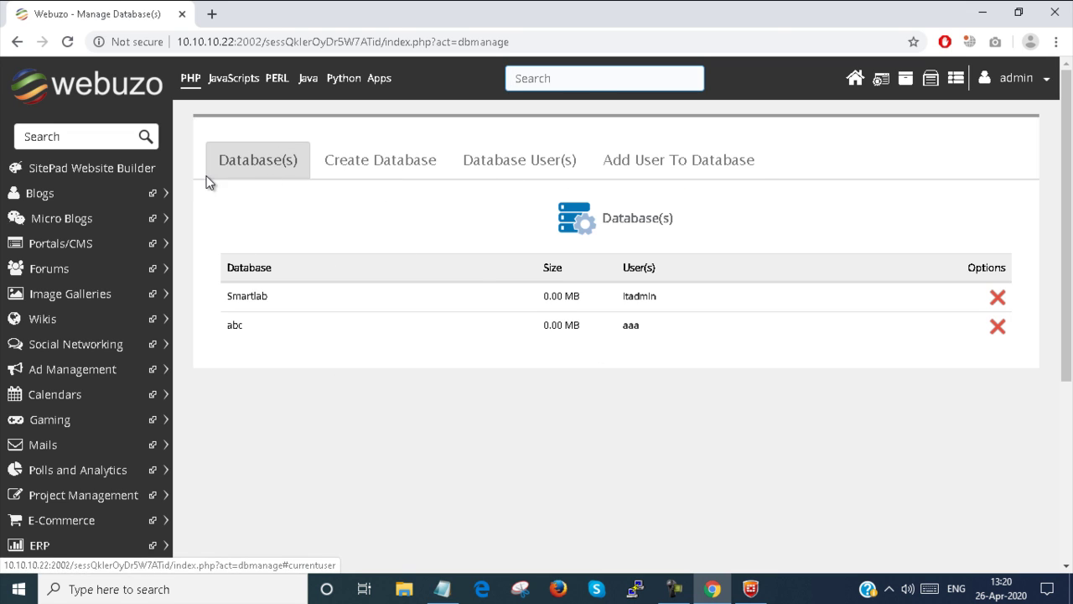
pyautogui.click(857, 78)
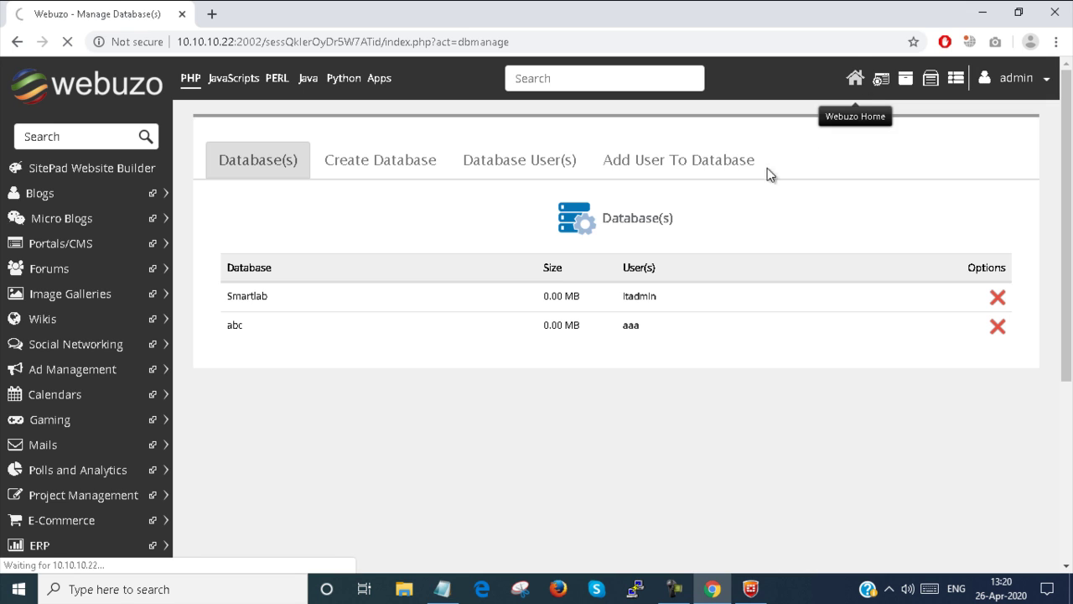